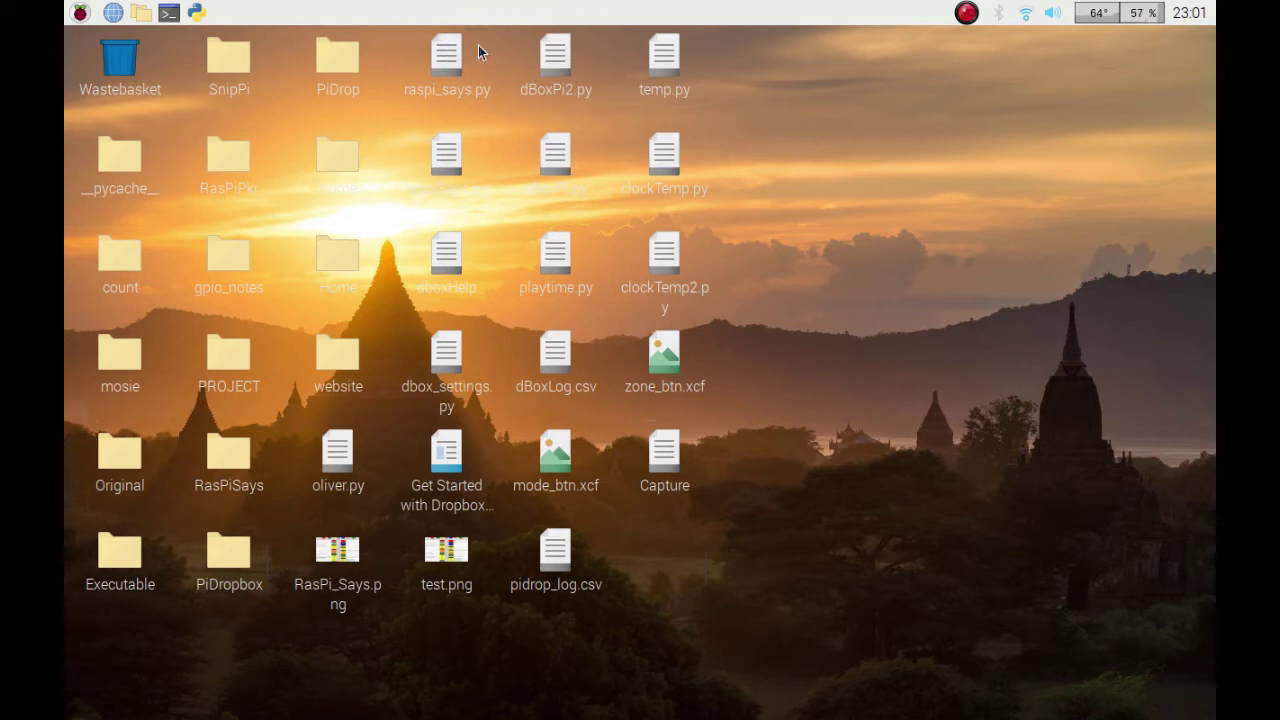
Launch ShowCam from the applications menu, close its preview, then open the recorder's tray menu.
{"action": "left_click", "coordinate": [82, 14]}
{"action": "mouse_move", "coordinate": [150, 38]}
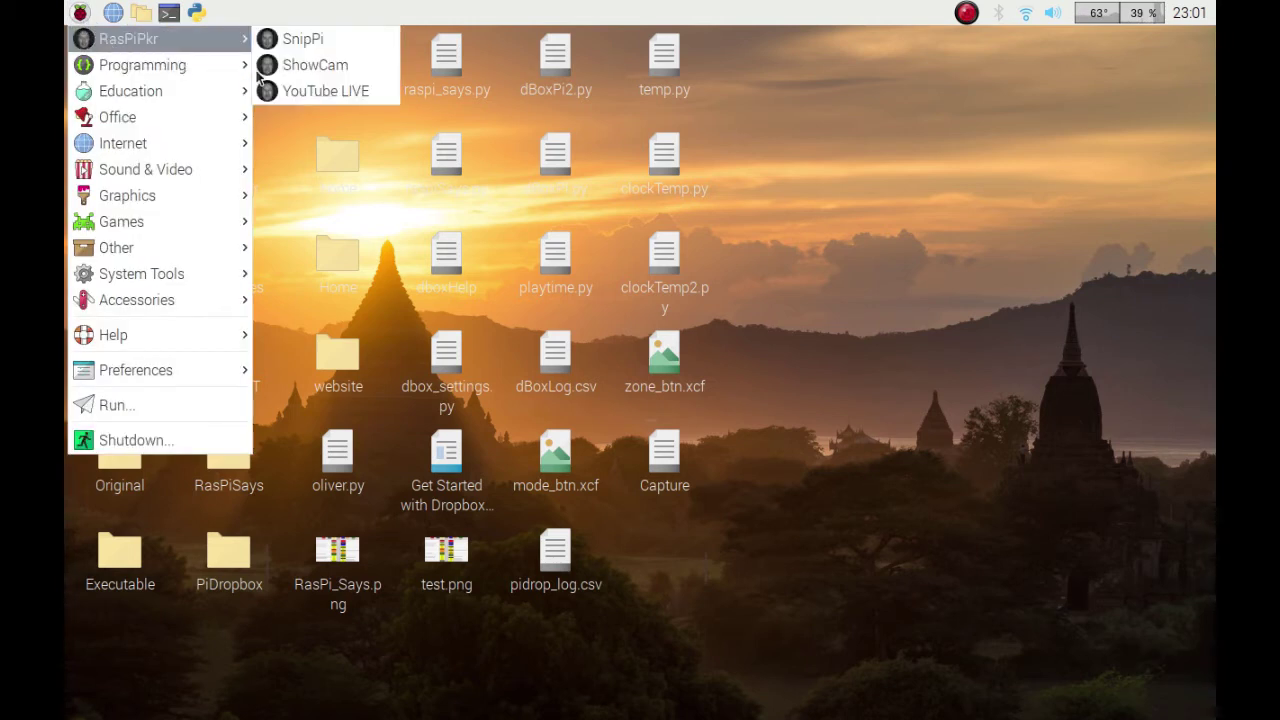
{"action": "left_click", "coordinate": [315, 64]}
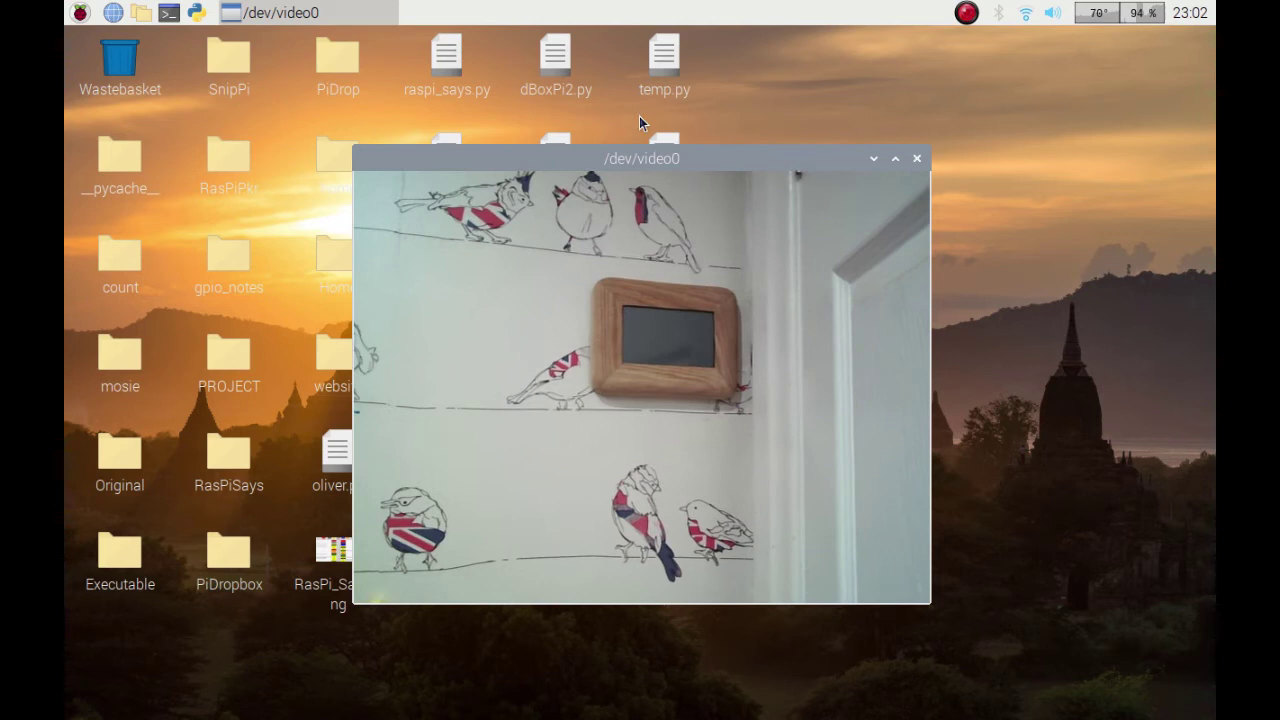
{"action": "left_click", "coordinate": [918, 158]}
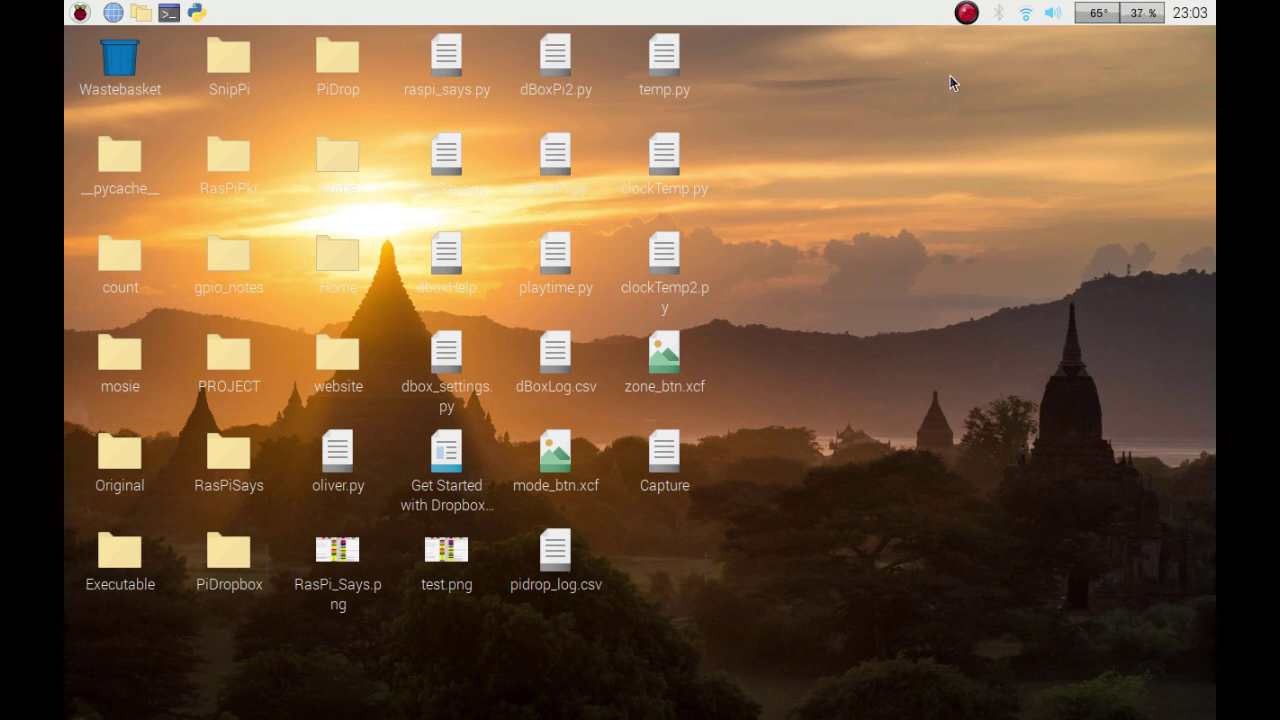
{"action": "left_click", "coordinate": [966, 14]}
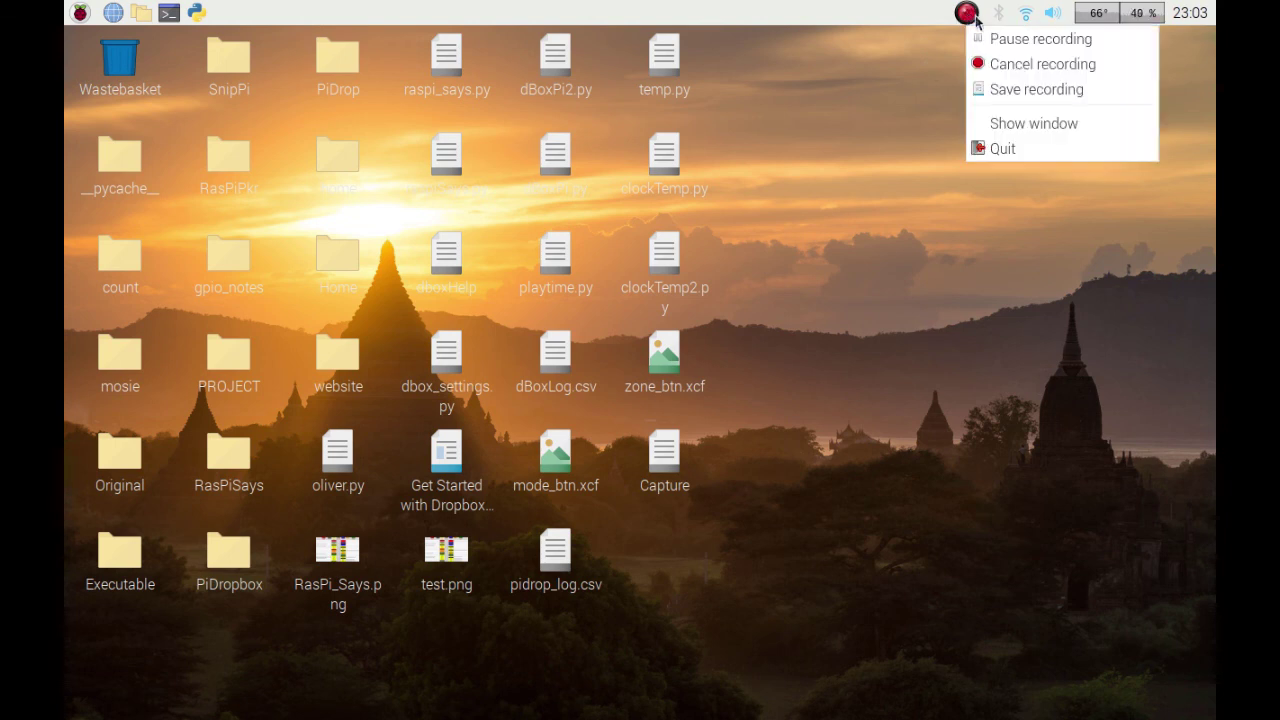